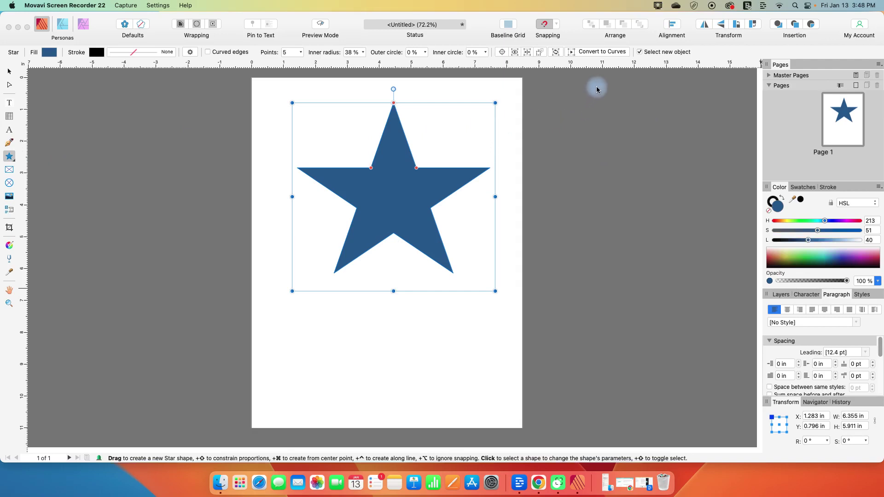
Convert the star to curves and nudge its bottom inner node slightly down with the Node tool
{"action": "left_click", "coordinate": [594, 52]}
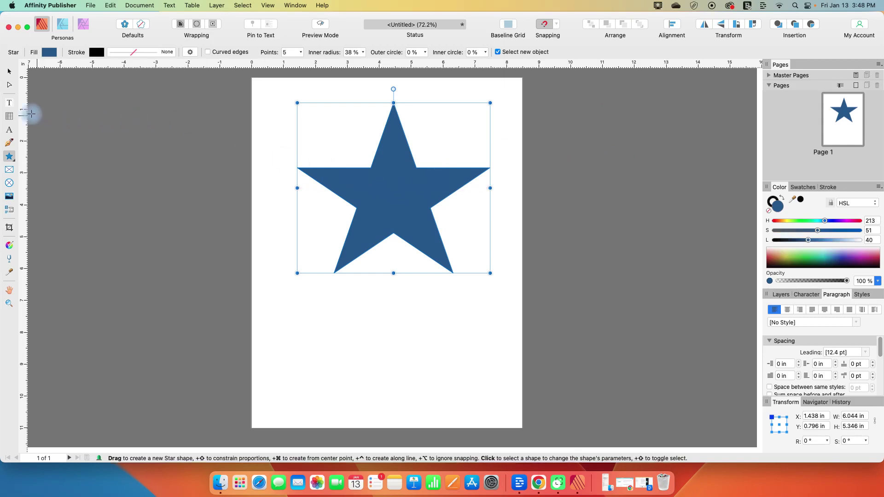
{"action": "left_click", "coordinate": [9, 86]}
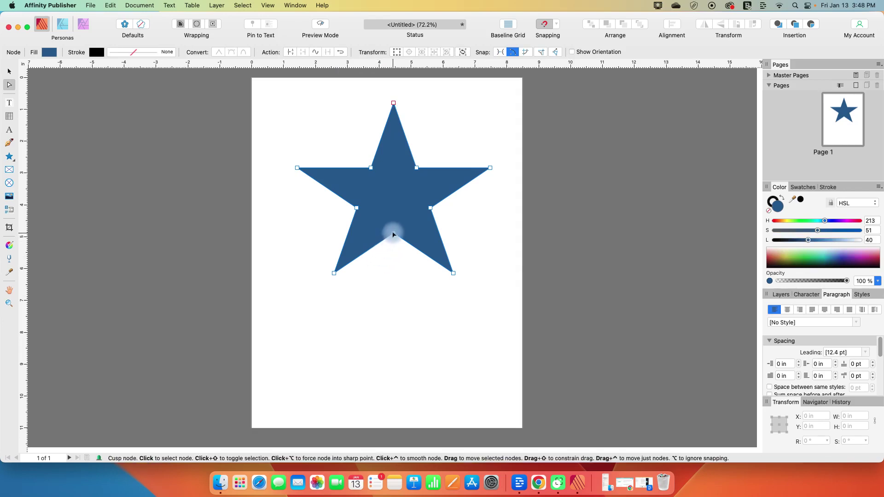
{"action": "mouse_move", "coordinate": [394, 234]}
{"action": "left_mouse_down"}
{"action": "mouse_move", "coordinate": [393, 253]}
{"action": "mouse_move", "coordinate": [394, 238]}
{"action": "left_mouse_up"}
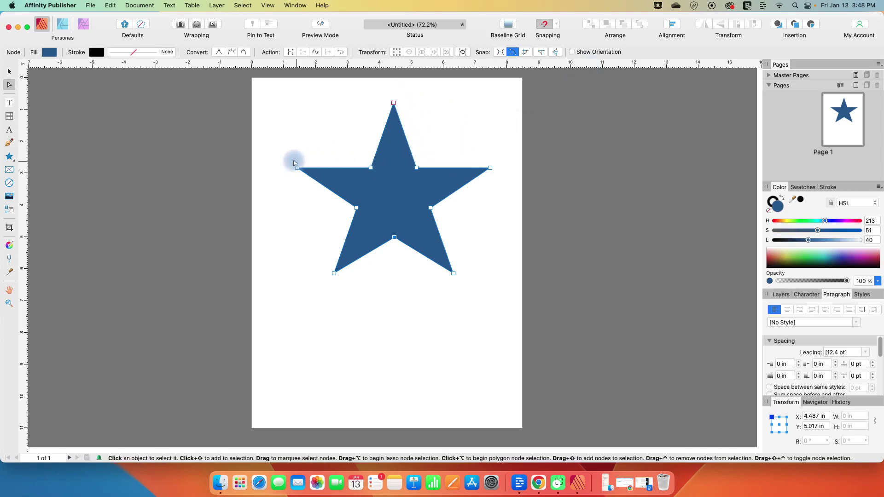
Set the star's fill to None and widen its black outline to 5 pt
{"action": "left_click", "coordinate": [47, 53]}
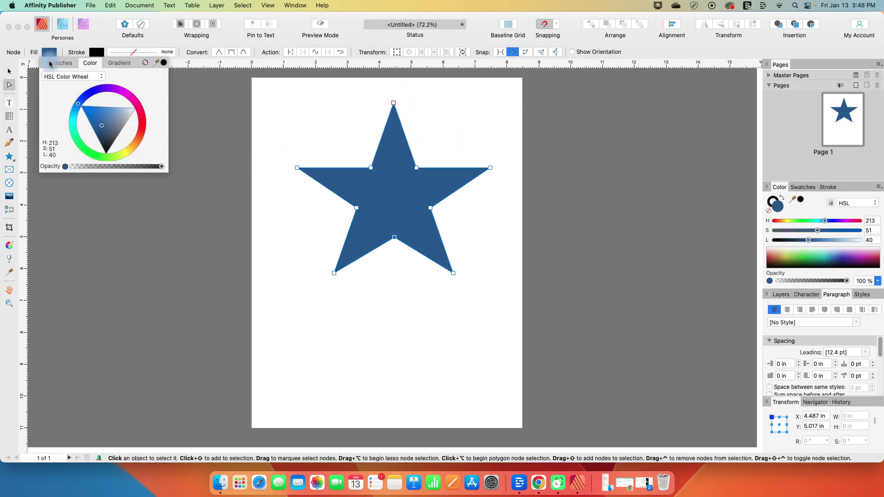
{"action": "left_click", "coordinate": [145, 63]}
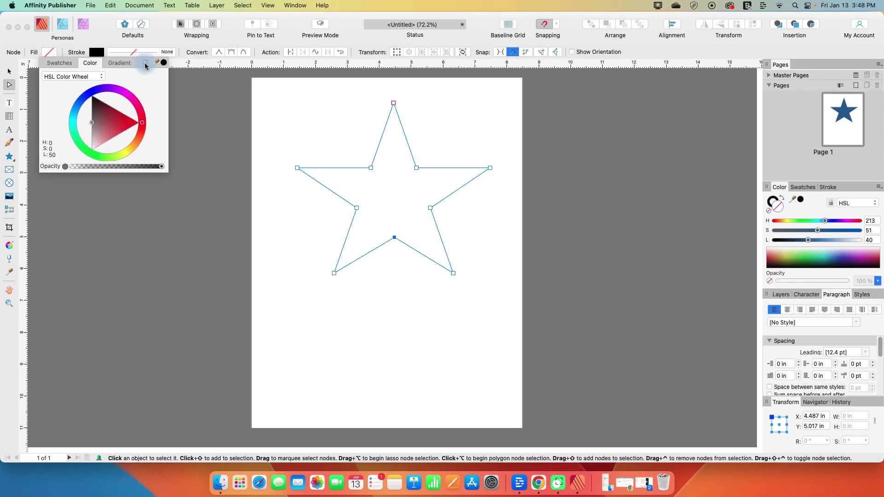
{"action": "left_click", "coordinate": [133, 56]}
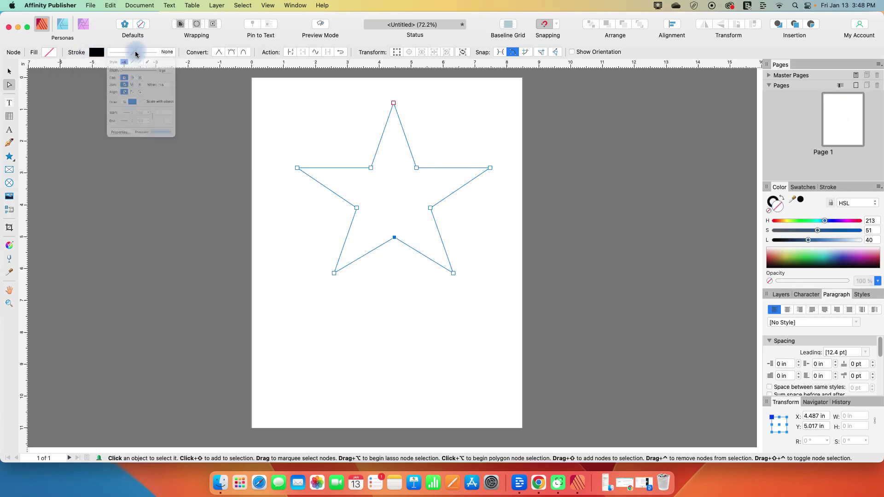
{"action": "left_click", "coordinate": [107, 81]}
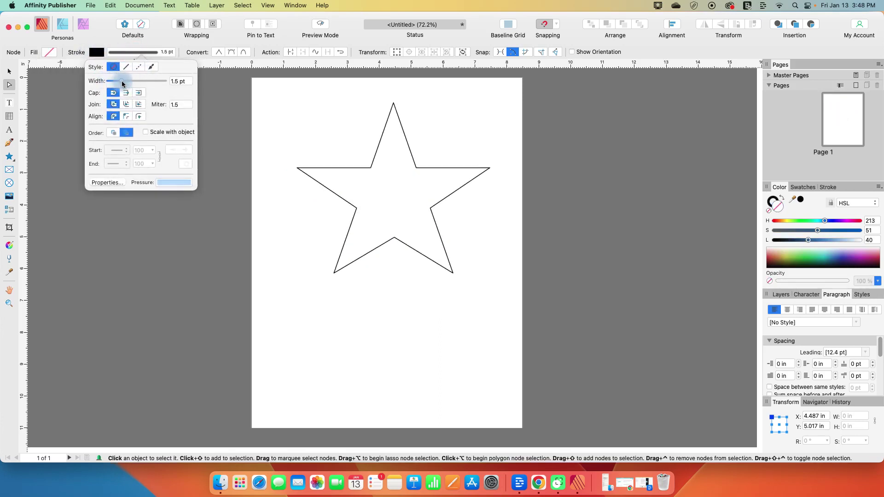
{"action": "left_click_drag", "start_coordinate": [107, 81], "coordinate": [126, 81]}
{"action": "left_click", "coordinate": [427, 328]}
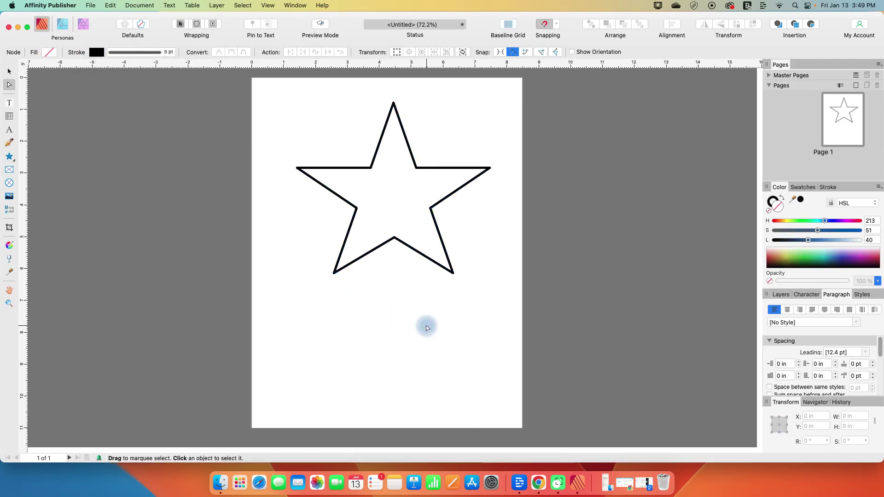
{"action": "left_click", "coordinate": [348, 172]}
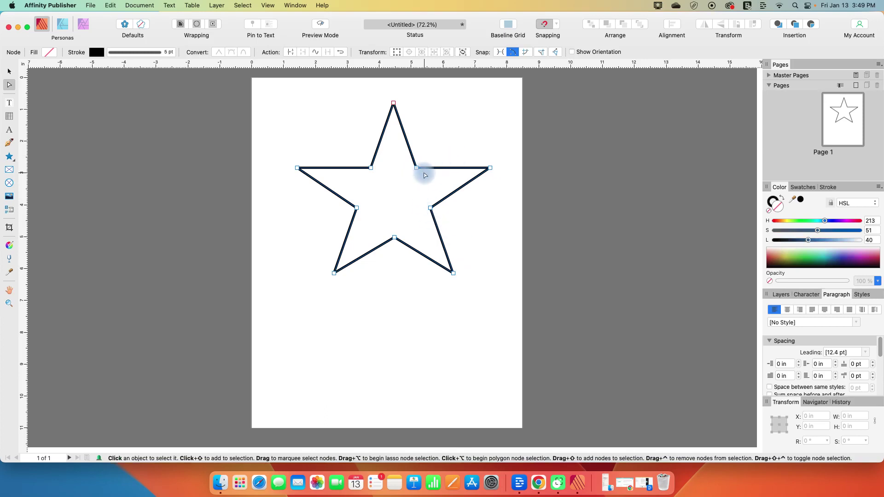
Drag the bottom inner node down level with the two lower points, leaving a flat bottom edge
{"action": "left_click", "coordinate": [394, 238]}
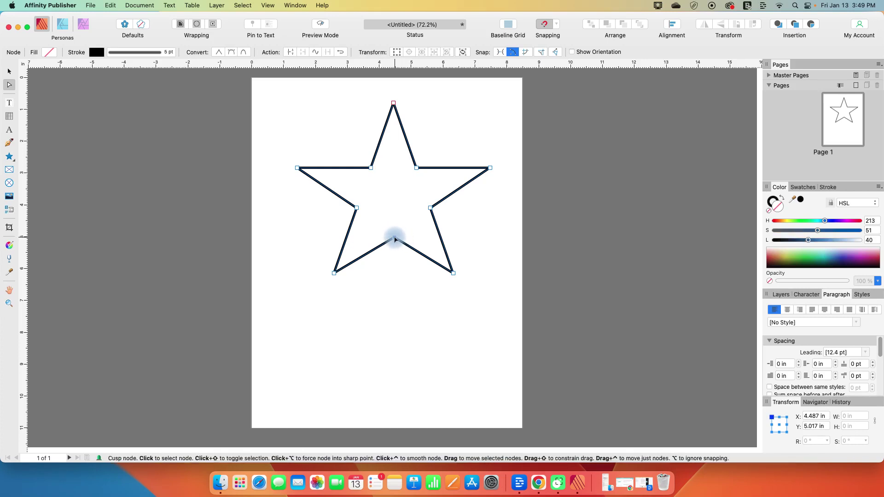
{"action": "mouse_move", "coordinate": [395, 238]}
{"action": "left_mouse_down"}
{"action": "mouse_move", "coordinate": [356, 342]}
{"action": "mouse_move", "coordinate": [402, 280]}
{"action": "mouse_move", "coordinate": [394, 274]}
{"action": "left_mouse_up"}
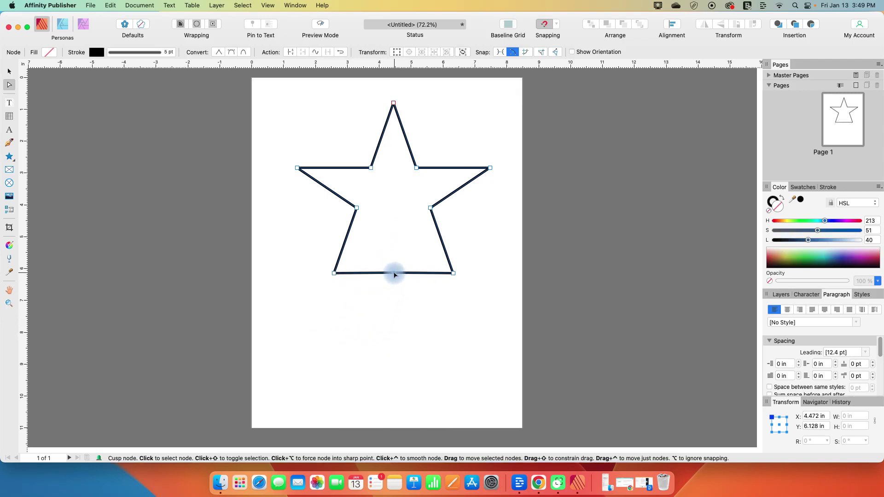
{"action": "left_click", "coordinate": [403, 304]}
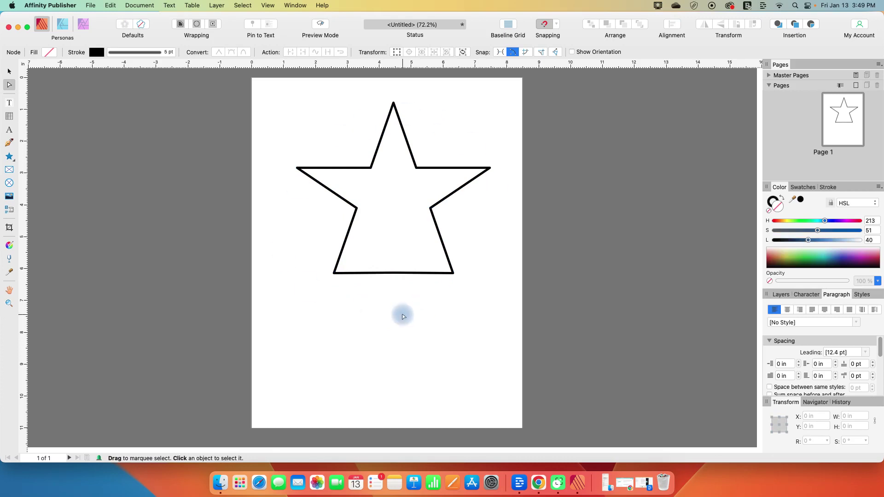
{"action": "left_click", "coordinate": [394, 274]}
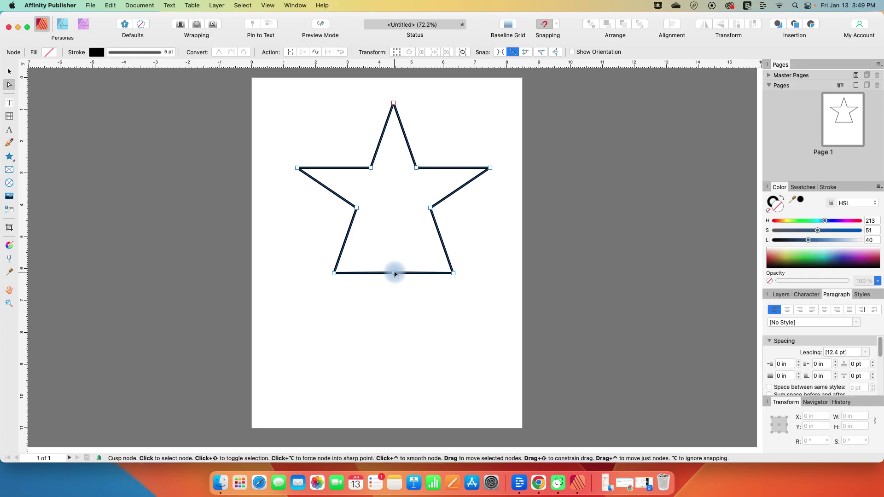
Delete the node on the flat bottom edge and the star's bottom-right point
{"action": "left_click", "coordinate": [394, 274]}
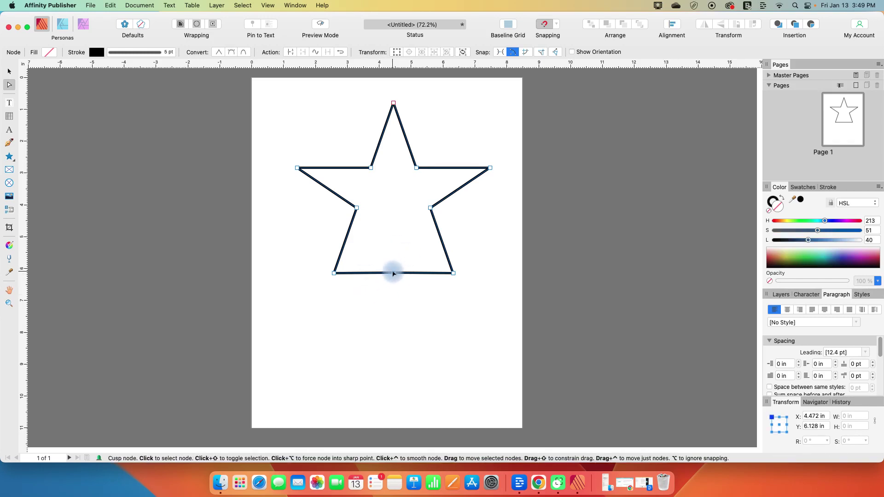
{"action": "key", "text": "BackSpace"}
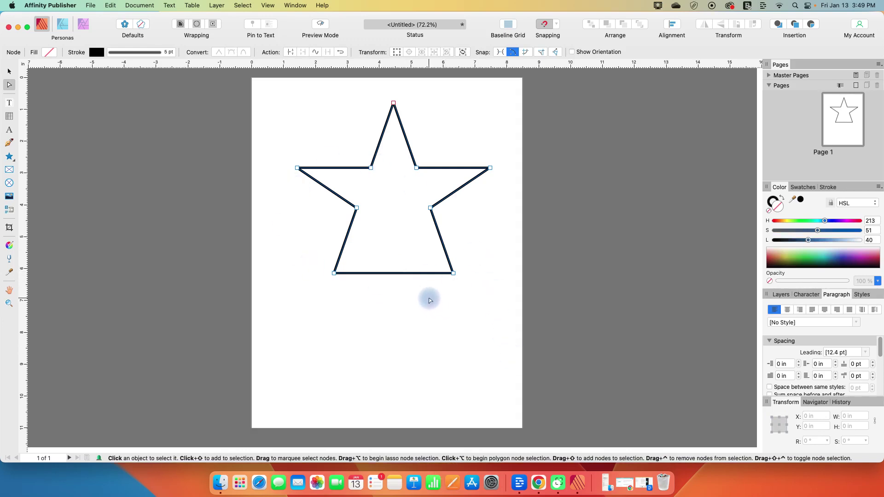
{"action": "left_click", "coordinate": [454, 274]}
{"action": "key", "text": "BackSpace"}
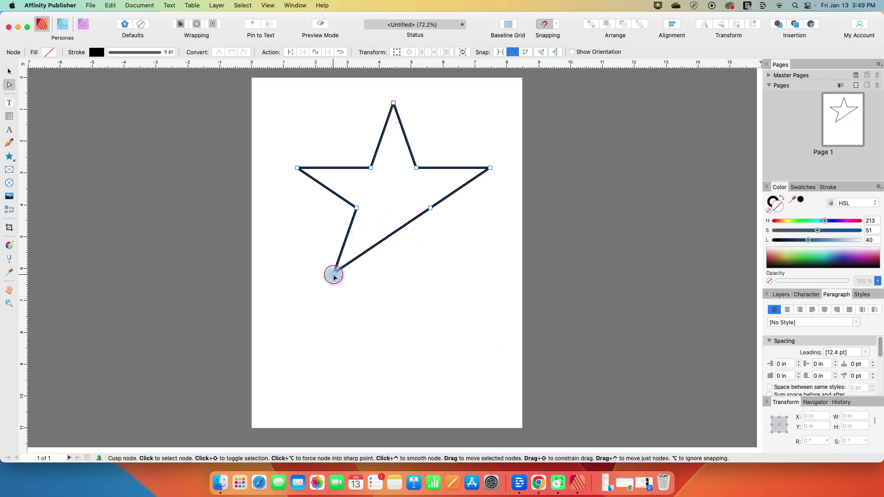
Drag the bottom-left point down to the centre, lower the side points, and pull the lower inner nodes inward
{"action": "left_click_drag", "start_coordinate": [334, 276], "coordinate": [391, 337]}
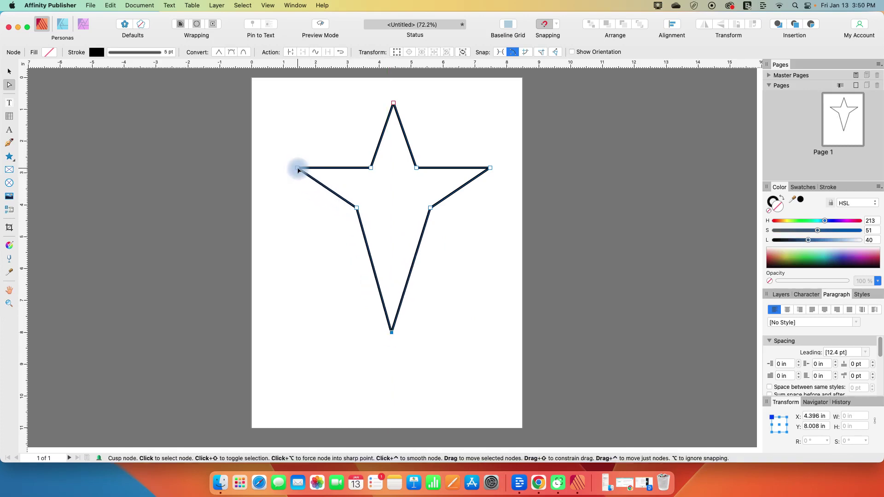
{"action": "left_click_drag", "start_coordinate": [297, 168], "coordinate": [300, 186]}
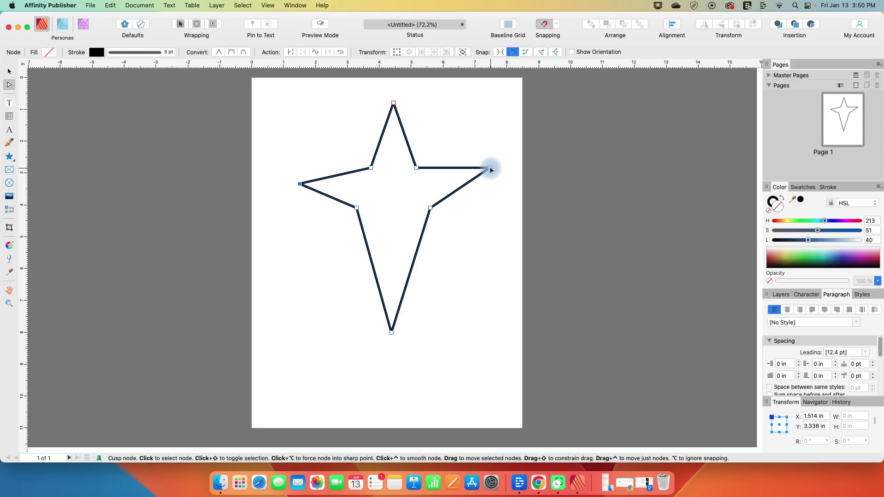
{"action": "left_click_drag", "start_coordinate": [490, 168], "coordinate": [490, 184]}
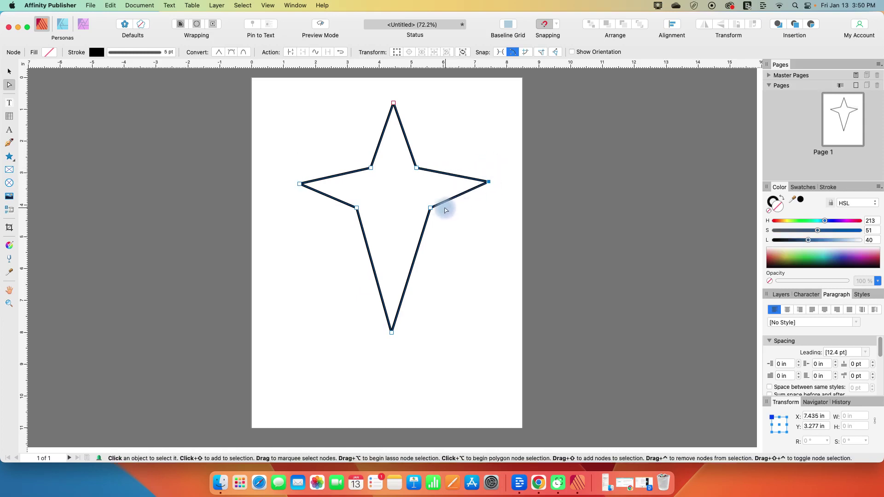
{"action": "left_click_drag", "start_coordinate": [430, 207], "coordinate": [424, 206]}
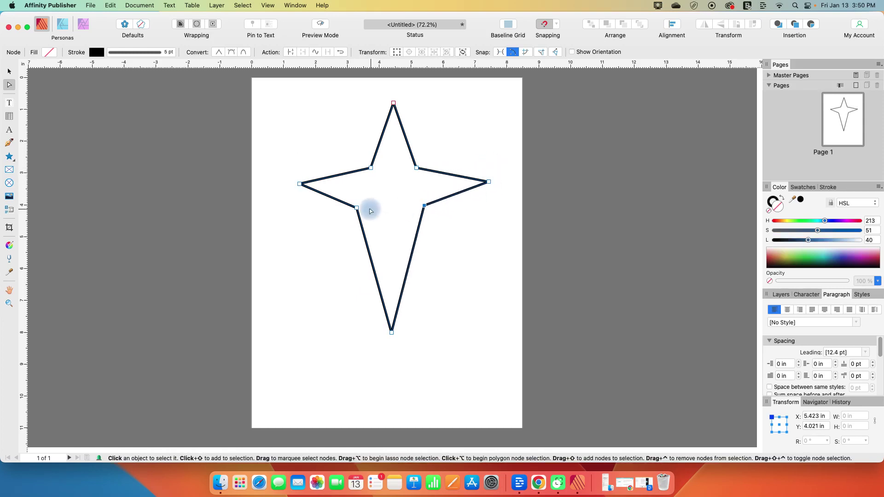
{"action": "left_click_drag", "start_coordinate": [357, 207], "coordinate": [365, 208]}
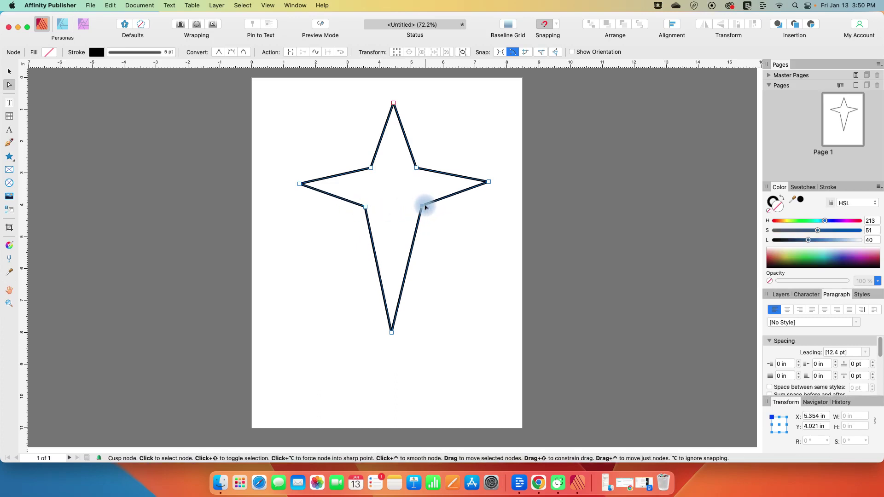
{"action": "left_click", "coordinate": [464, 255]}
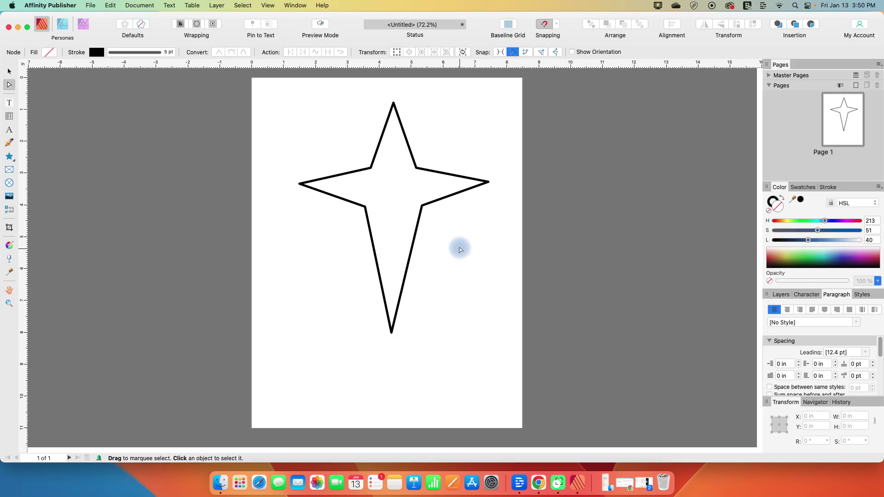
Add a node partway down each edge of the star's long lower point
{"action": "left_click", "coordinate": [411, 252]}
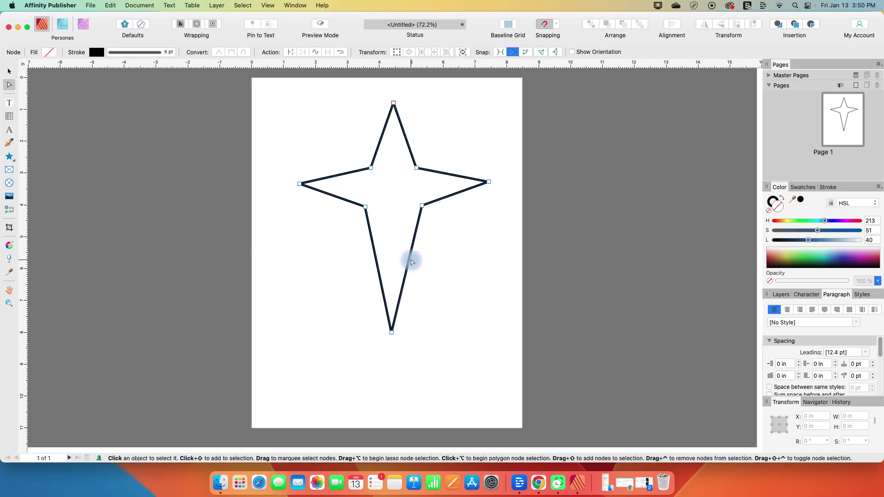
{"action": "left_click", "coordinate": [409, 259]}
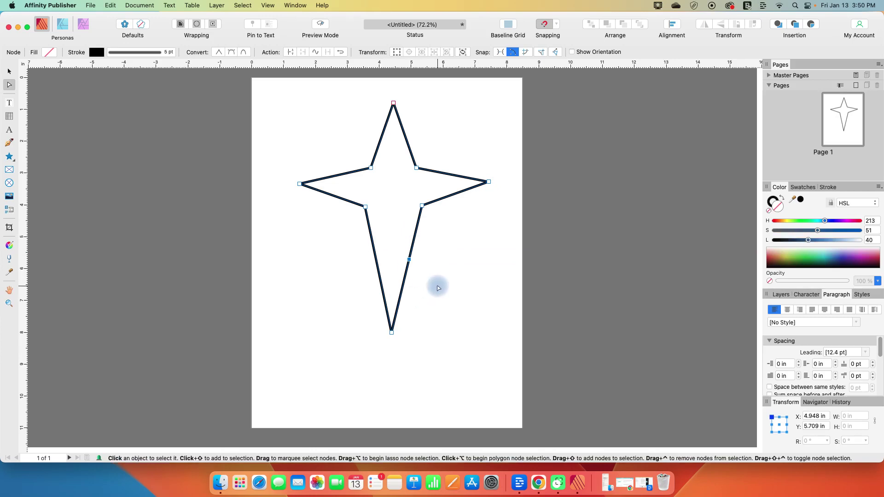
{"action": "left_click", "coordinate": [375, 258]}
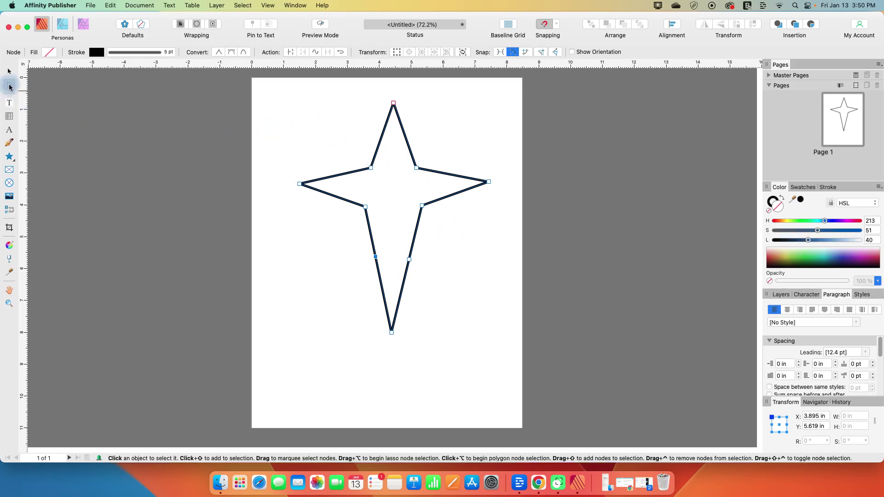
{"action": "left_click", "coordinate": [9, 72]}
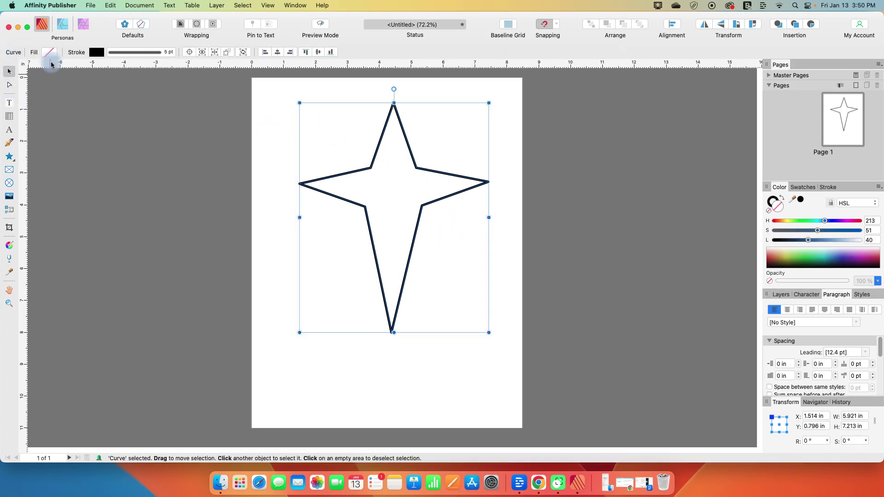
{"action": "left_click", "coordinate": [9, 85]}
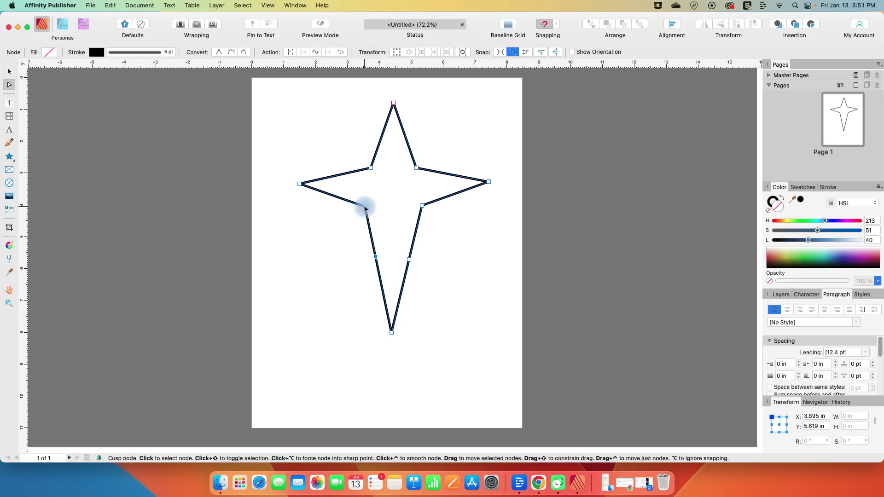
{"action": "left_click", "coordinate": [220, 53]}
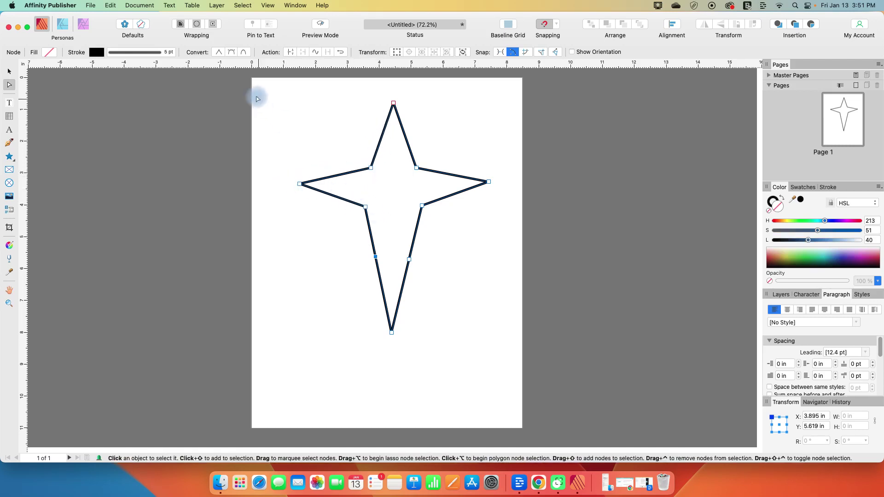
Make the star's top point a smooth node so its tip becomes rounded
{"action": "left_click", "coordinate": [395, 103]}
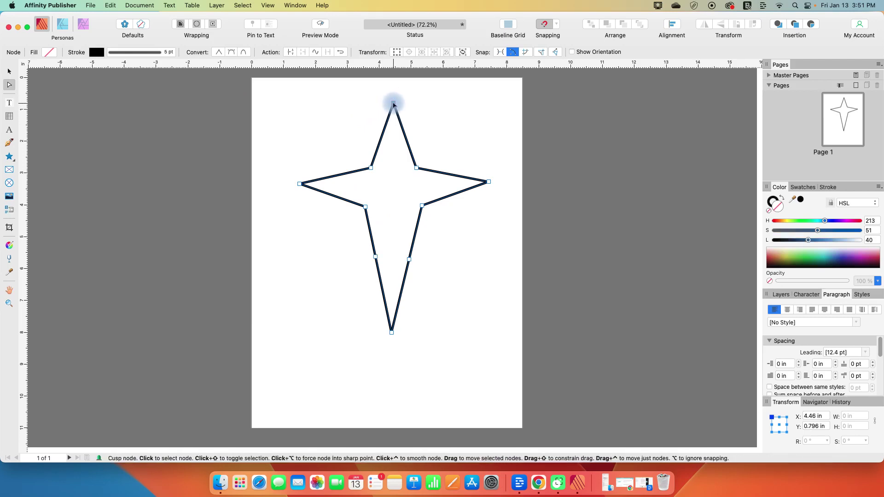
{"action": "left_click", "coordinate": [232, 53]}
{"action": "left_click", "coordinate": [390, 193]}
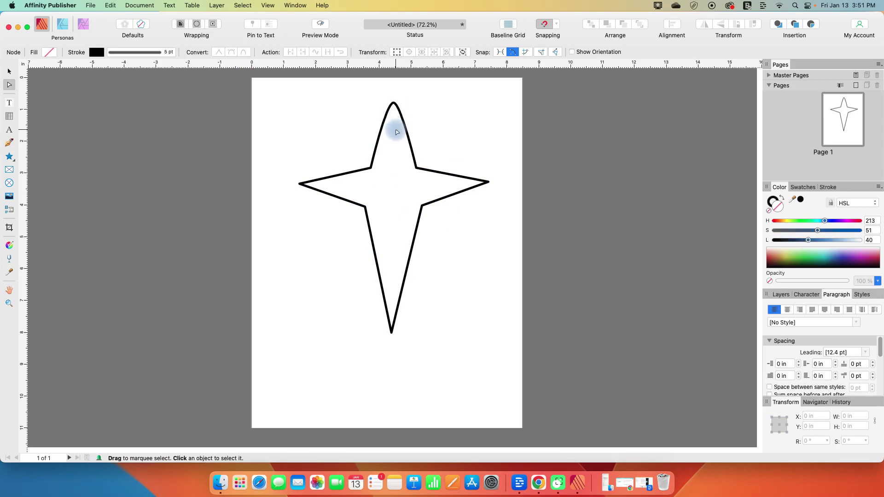
{"action": "left_click", "coordinate": [394, 107]}
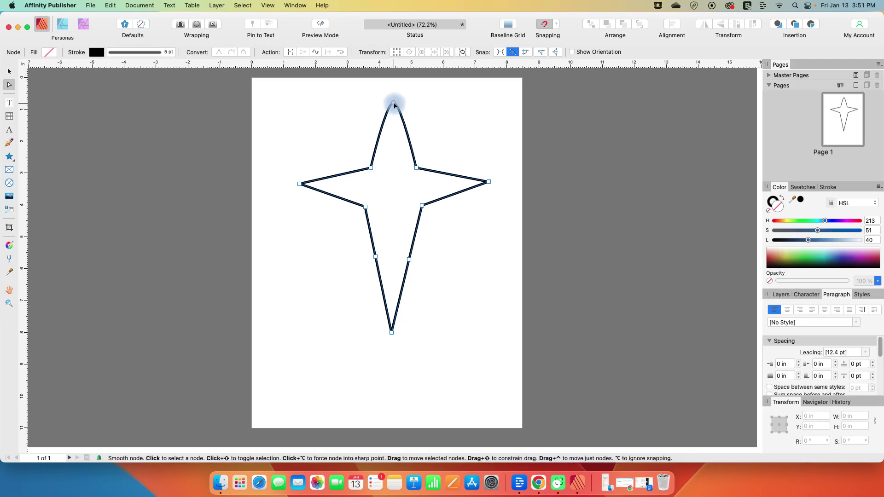
Drag the top node's Bézier handles to shape the top spike into a slimmer curved tip
{"action": "left_click", "coordinate": [395, 104]}
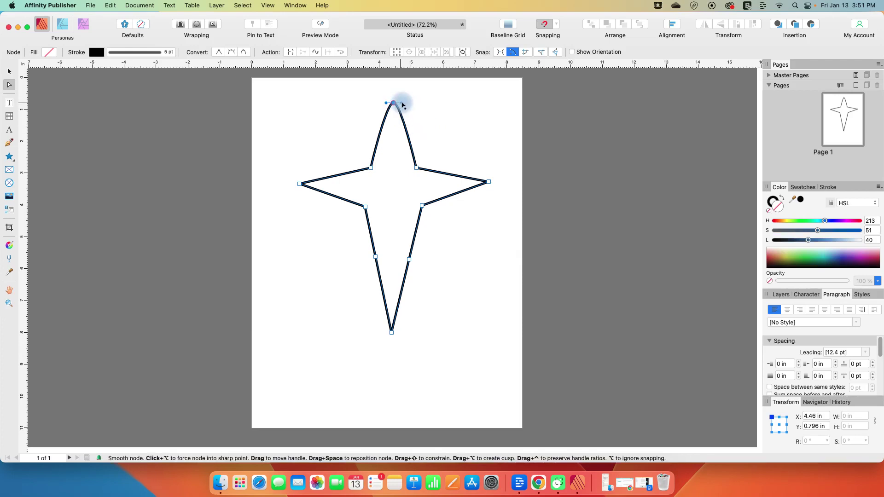
{"action": "mouse_move", "coordinate": [402, 105]}
{"action": "left_mouse_down"}
{"action": "mouse_move", "coordinate": [425, 102]}
{"action": "mouse_move", "coordinate": [358, 104]}
{"action": "left_mouse_up"}
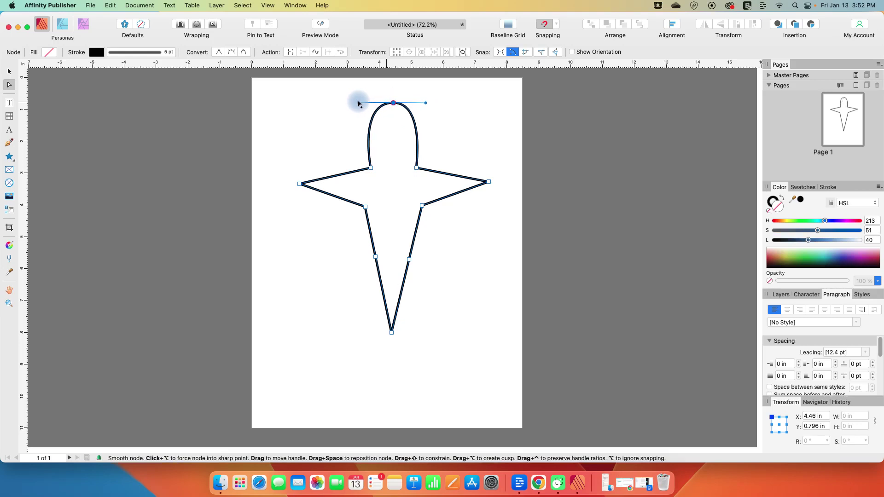
{"action": "mouse_move", "coordinate": [358, 103]}
{"action": "left_mouse_down"}
{"action": "mouse_move", "coordinate": [416, 96]}
{"action": "mouse_move", "coordinate": [356, 103]}
{"action": "mouse_move", "coordinate": [404, 97]}
{"action": "left_mouse_up"}
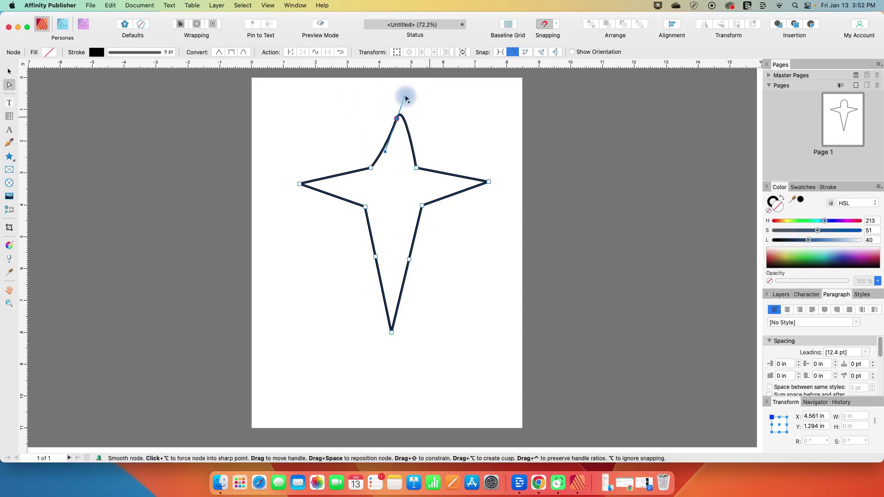
{"action": "left_click_drag", "start_coordinate": [385, 152], "coordinate": [367, 112]}
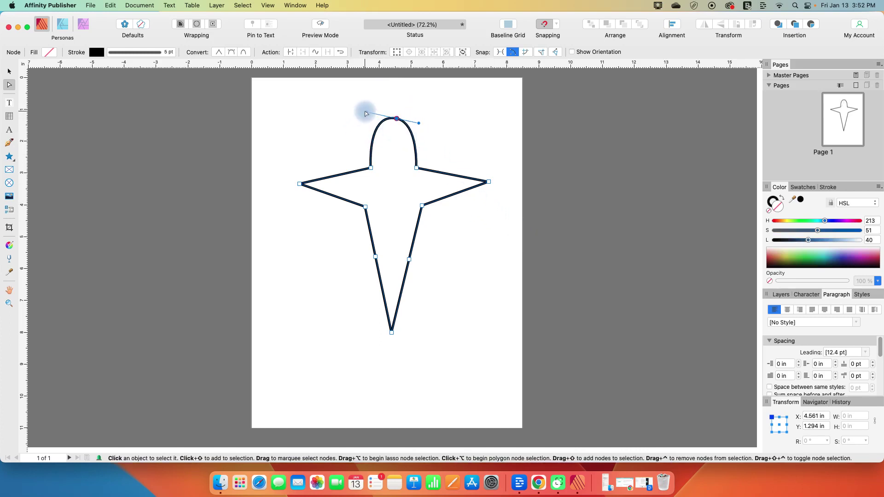
{"action": "mouse_move", "coordinate": [365, 113]}
{"action": "left_mouse_down"}
{"action": "mouse_move", "coordinate": [284, 116]}
{"action": "mouse_move", "coordinate": [329, 118]}
{"action": "left_mouse_up"}
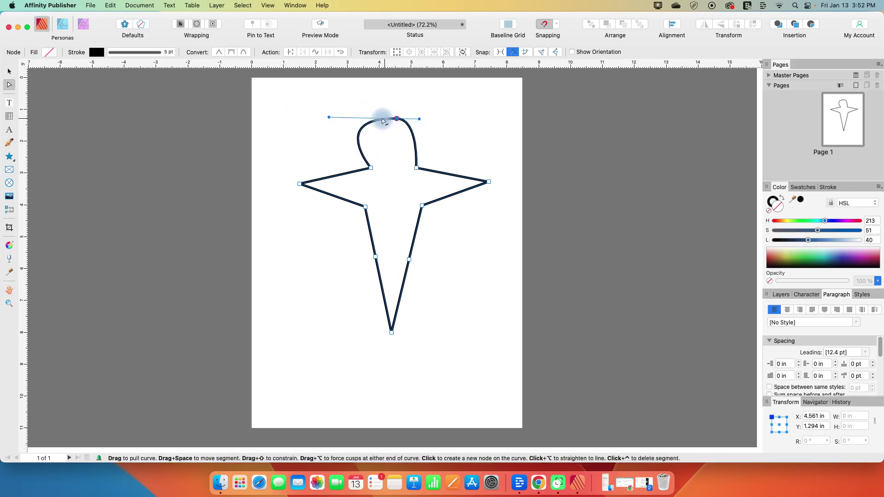
{"action": "mouse_move", "coordinate": [382, 120]}
{"action": "left_mouse_down"}
{"action": "mouse_move", "coordinate": [350, 138]}
{"action": "mouse_move", "coordinate": [380, 118]}
{"action": "left_mouse_up"}
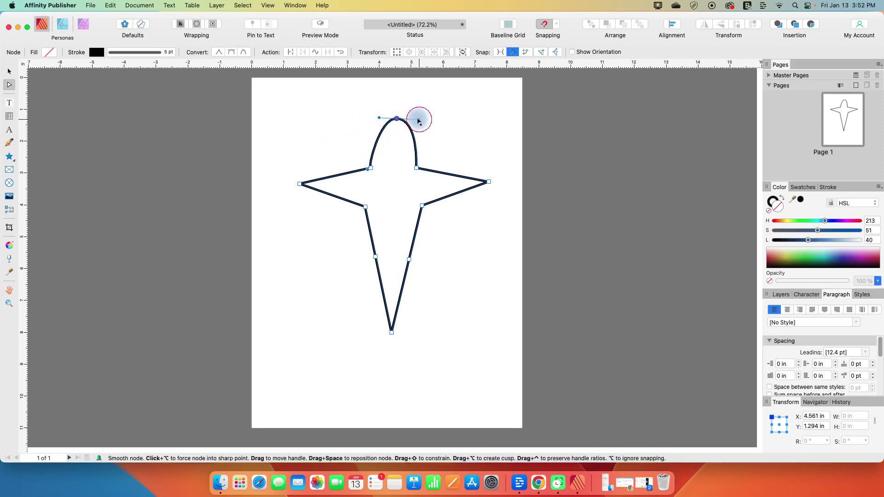
{"action": "left_click_drag", "start_coordinate": [418, 121], "coordinate": [383, 120]}
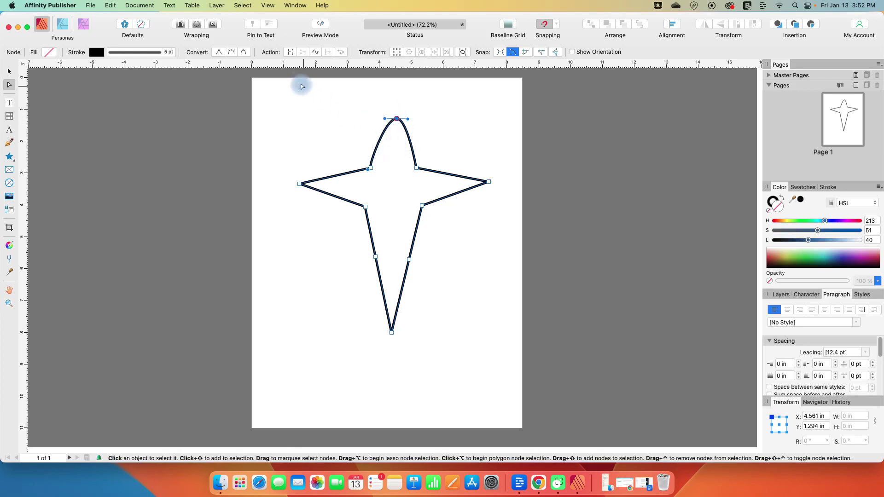
Add a smart node on the top spike's right edge, bend it inward, and add a lower-right node
{"action": "left_click", "coordinate": [244, 53]}
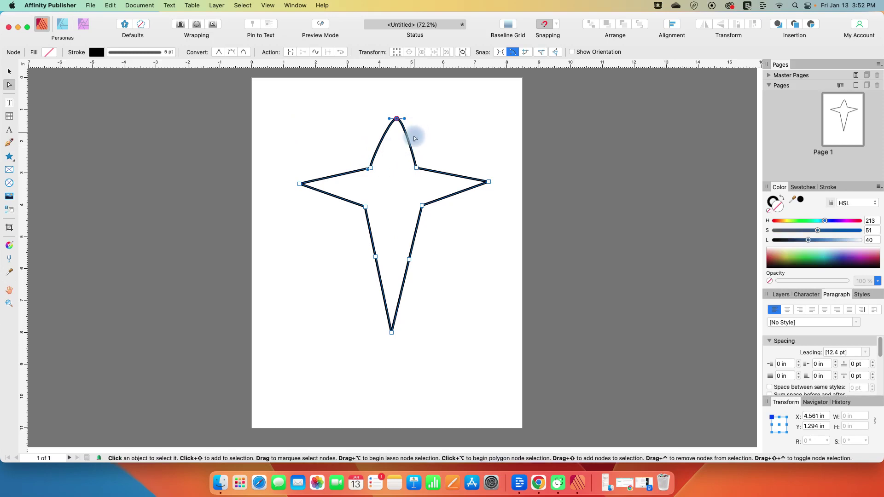
{"action": "left_click", "coordinate": [397, 119]}
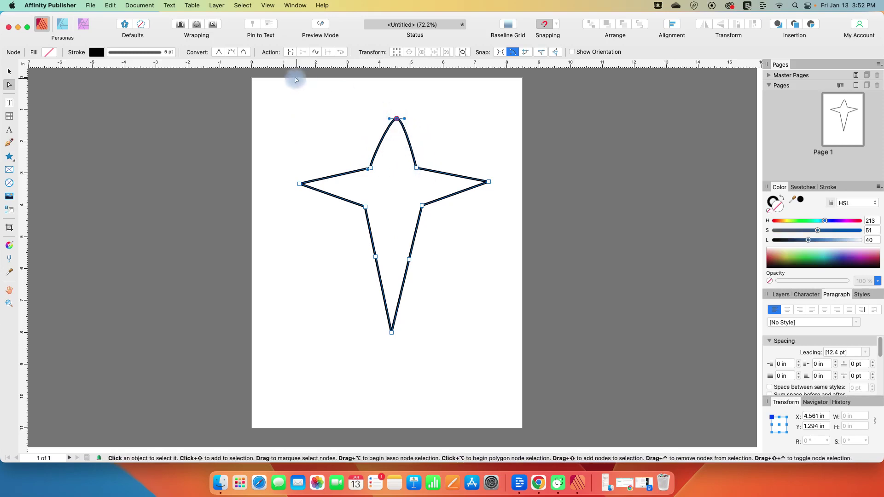
{"action": "left_click", "coordinate": [409, 142]}
{"action": "left_click", "coordinate": [243, 54]}
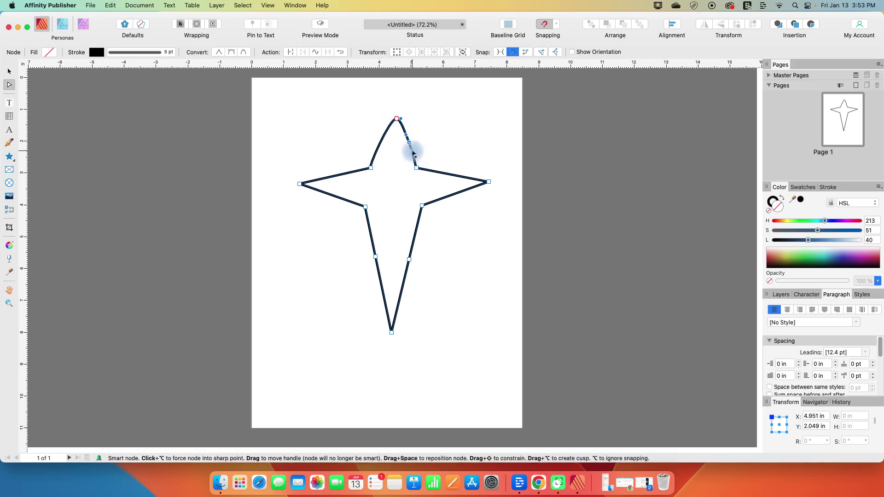
{"action": "mouse_move", "coordinate": [413, 154]}
{"action": "left_mouse_down"}
{"action": "mouse_move", "coordinate": [402, 149]}
{"action": "mouse_move", "coordinate": [413, 134]}
{"action": "left_mouse_up"}
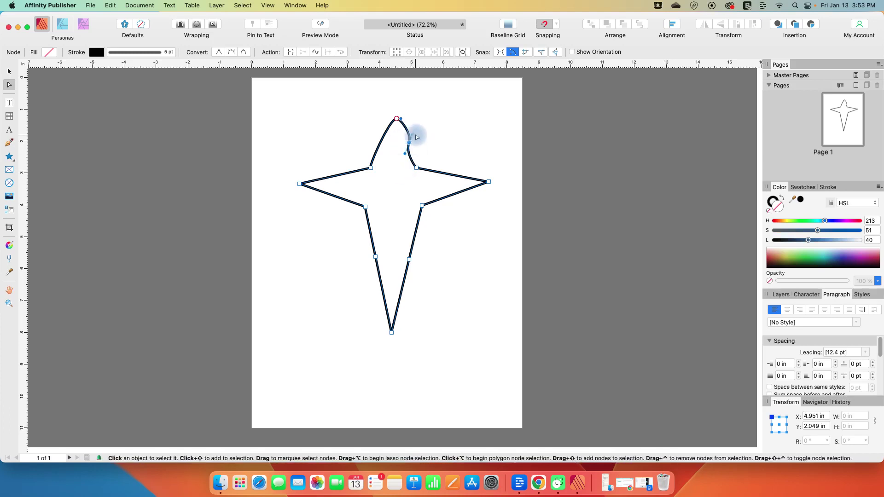
{"action": "left_click", "coordinate": [415, 235]}
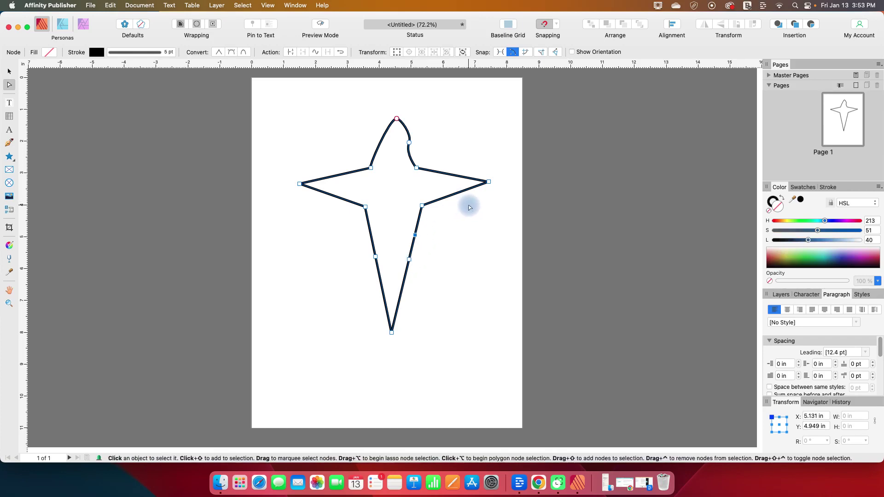
Break the curve at the lower-right edge node and drag that node to show the split
{"action": "left_click", "coordinate": [289, 53]}
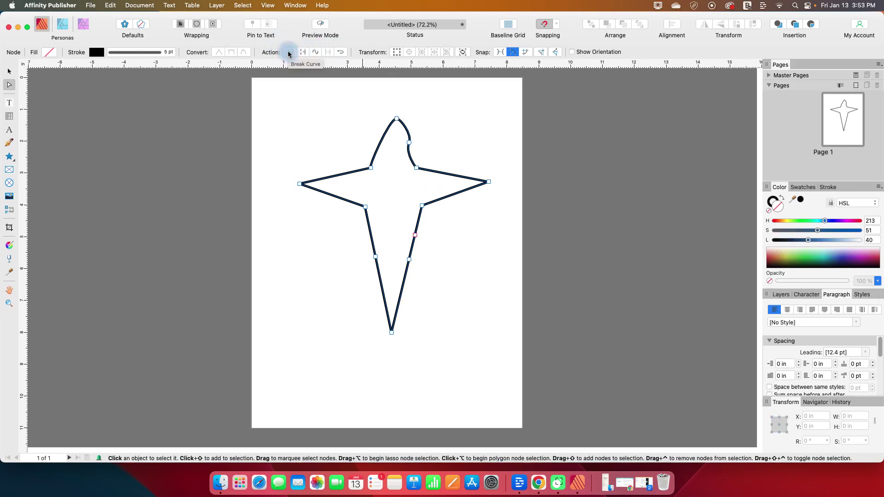
{"action": "left_click", "coordinate": [416, 237]}
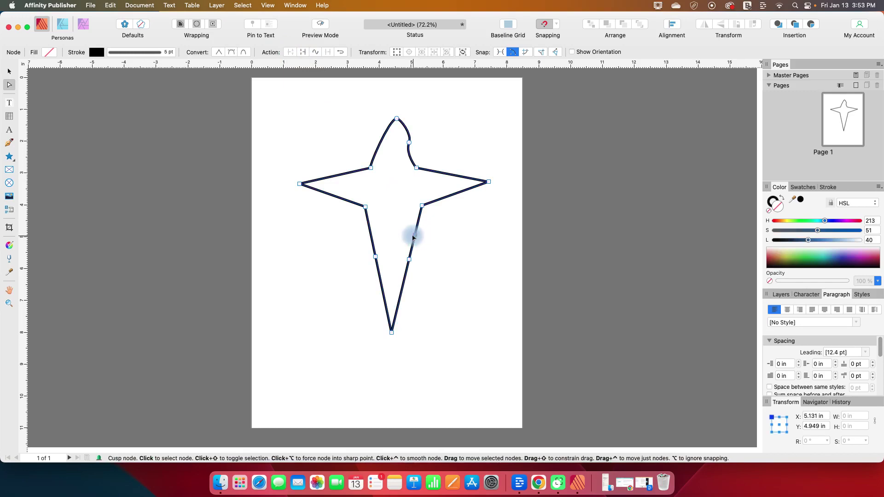
{"action": "left_click", "coordinate": [289, 52]}
{"action": "mouse_move", "coordinate": [415, 236]}
{"action": "left_mouse_down"}
{"action": "mouse_move", "coordinate": [435, 248]}
{"action": "mouse_move", "coordinate": [454, 231]}
{"action": "mouse_move", "coordinate": [449, 253]}
{"action": "mouse_move", "coordinate": [446, 237]}
{"action": "mouse_move", "coordinate": [371, 244]}
{"action": "mouse_move", "coordinate": [418, 243]}
{"action": "mouse_move", "coordinate": [443, 257]}
{"action": "mouse_move", "coordinate": [413, 240]}
{"action": "mouse_move", "coordinate": [427, 247]}
{"action": "mouse_move", "coordinate": [418, 244]}
{"action": "left_mouse_up"}
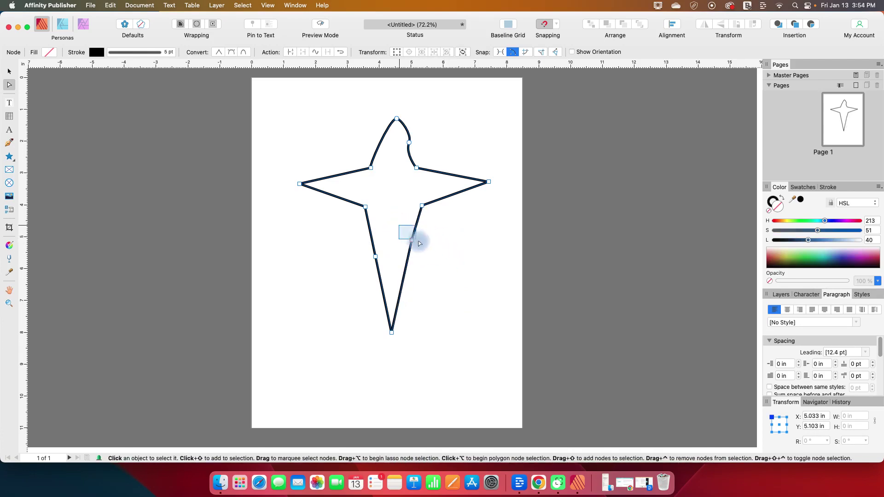
{"action": "left_click", "coordinate": [324, 53]}
{"action": "left_click", "coordinate": [395, 184]}
{"action": "left_click", "coordinate": [412, 241]}
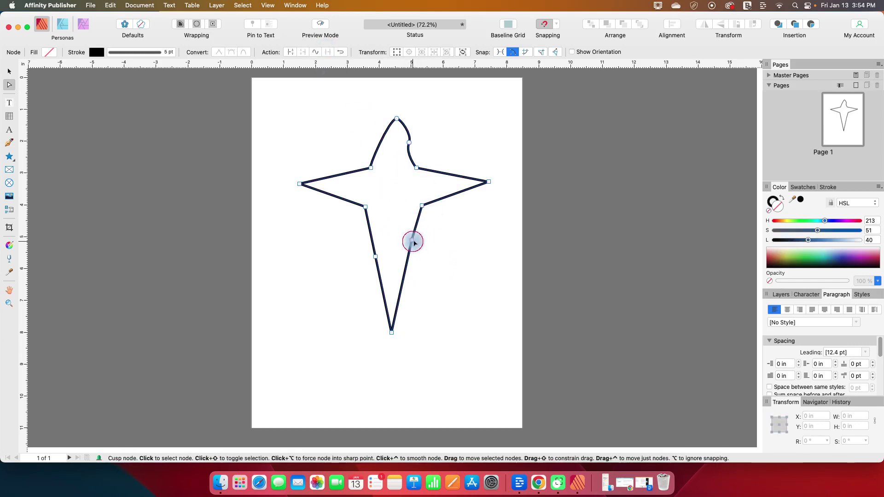
{"action": "left_click_drag", "start_coordinate": [413, 242], "coordinate": [414, 246]}
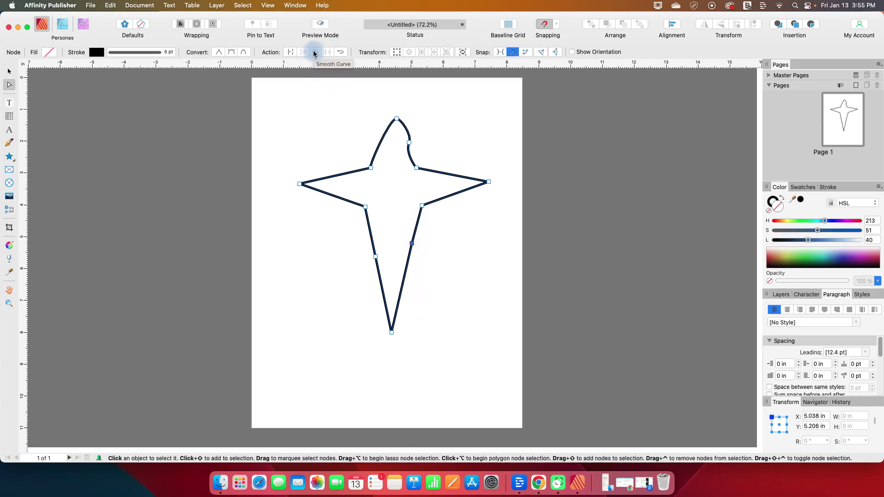
Add nodes along the top arm's upper-right edge, make two sharp, and drag them down-right
{"action": "left_click", "coordinate": [410, 155]}
{"action": "left_click", "coordinate": [407, 128]}
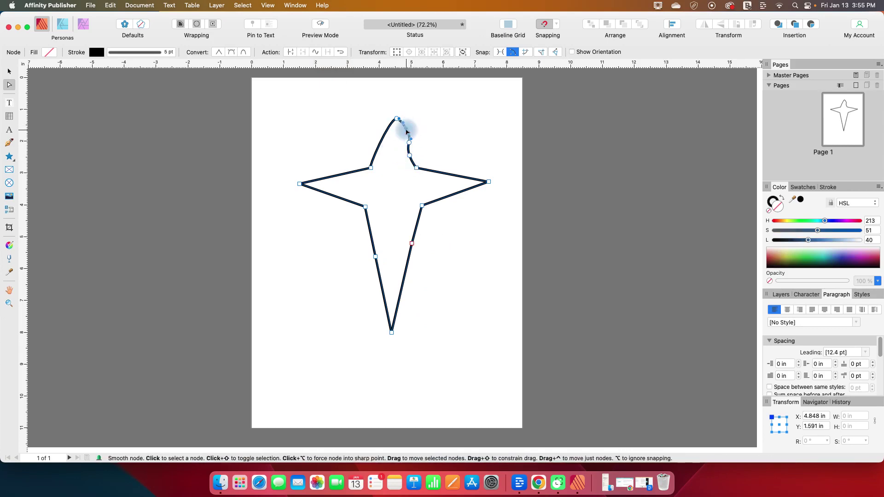
{"action": "left_click", "coordinate": [219, 52]}
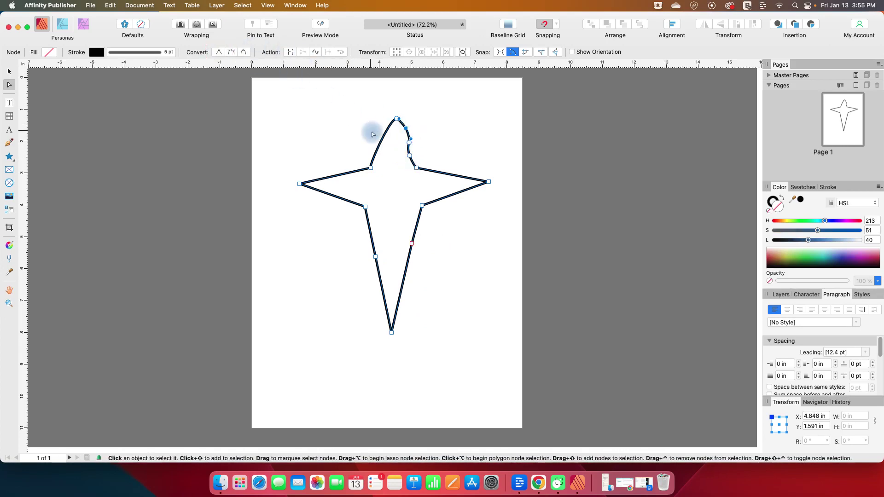
{"action": "left_click", "coordinate": [410, 156]}
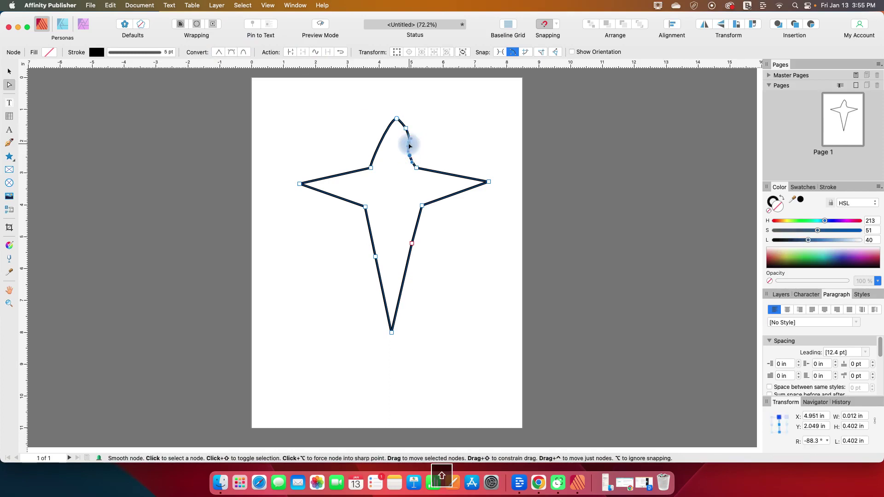
{"action": "left_click", "coordinate": [403, 127], "text": "shift"}
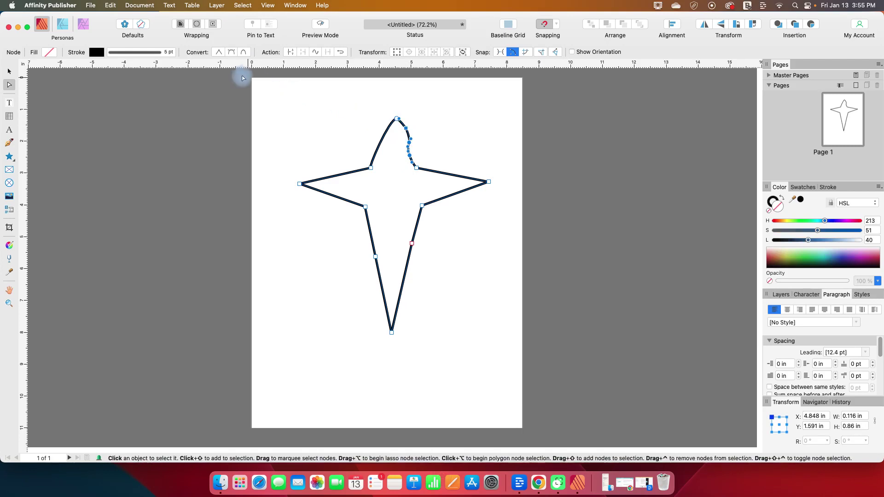
{"action": "left_click", "coordinate": [219, 52]}
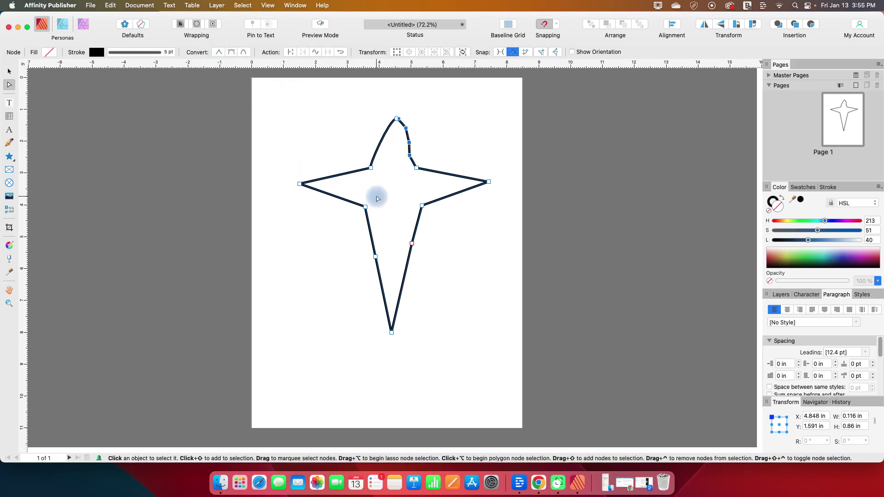
{"action": "left_click_drag", "start_coordinate": [401, 143], "coordinate": [408, 157]}
{"action": "left_click", "coordinate": [408, 154]}
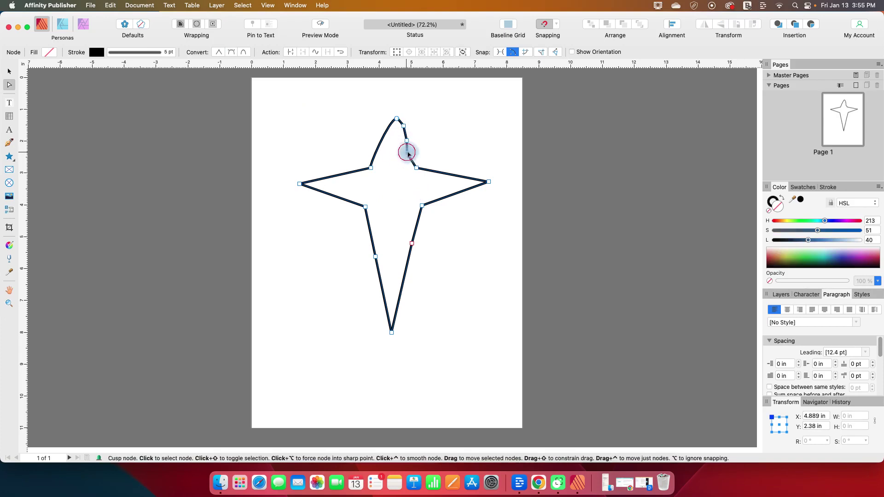
{"action": "left_click", "coordinate": [414, 168]}
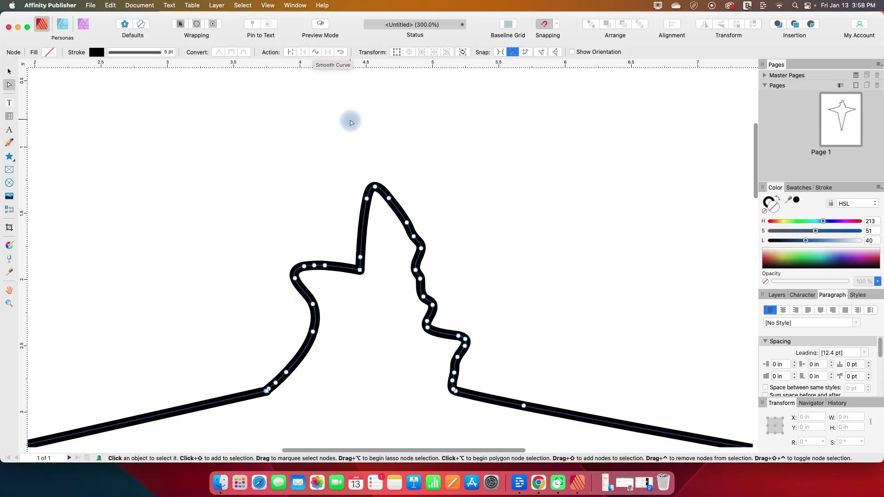
Marquee-select all the top spike's nodes and apply Smooth Curve eleven times
{"action": "left_click_drag", "start_coordinate": [330, 121], "coordinate": [529, 432]}
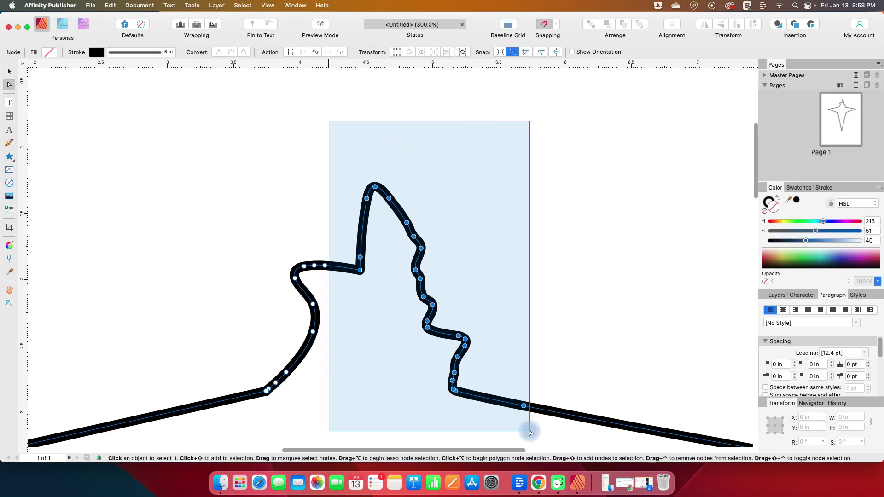
{"action": "left_click_drag", "start_coordinate": [530, 432], "coordinate": [529, 431]}
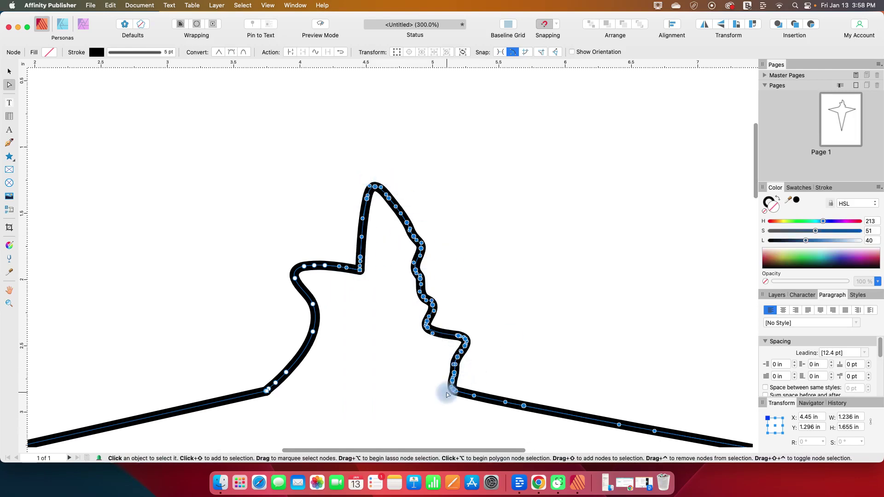
{"action": "left_click", "coordinate": [316, 54]}
{"action": "left_click", "coordinate": [316, 54]}
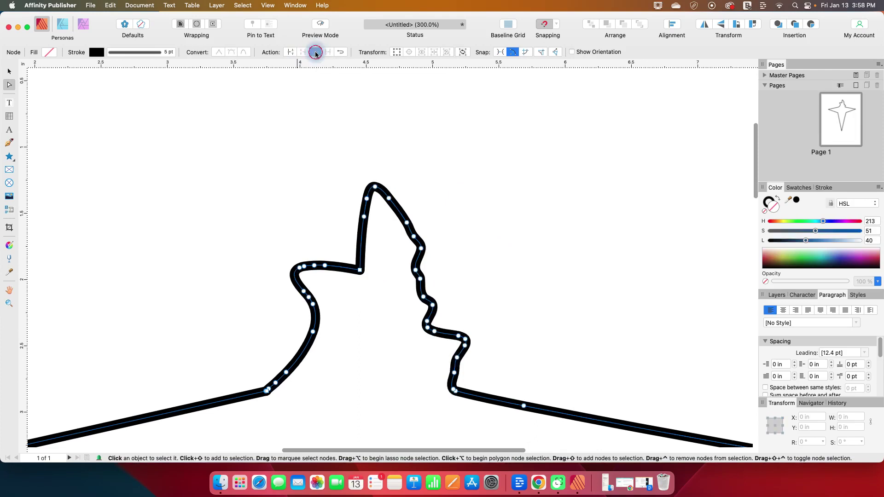
{"action": "left_click", "coordinate": [315, 54]}
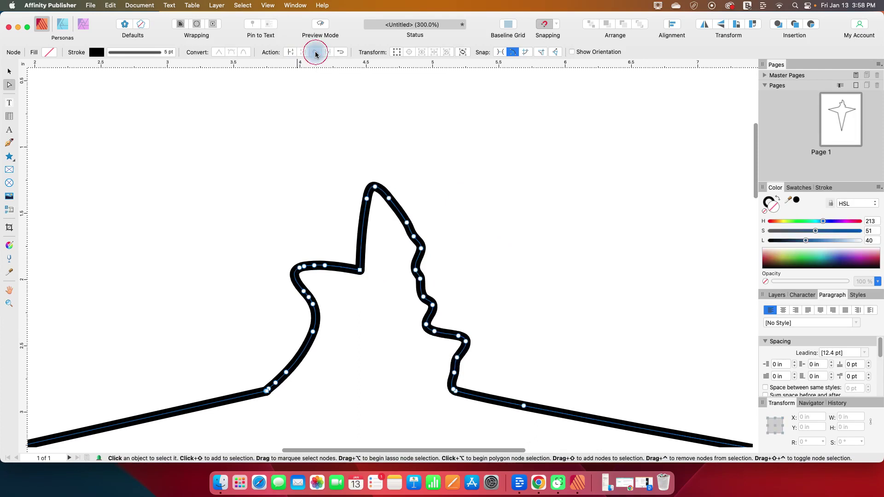
{"action": "left_click", "coordinate": [316, 53]}
{"action": "left_click", "coordinate": [316, 54]}
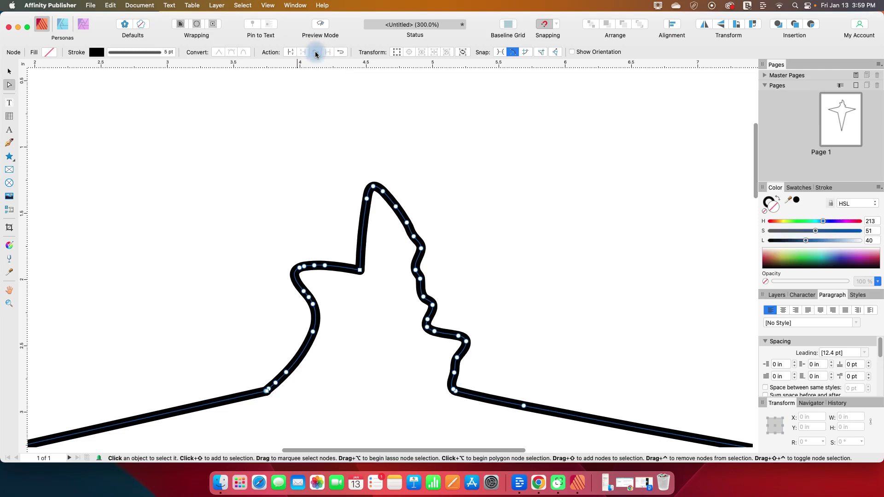
{"action": "left_click", "coordinate": [316, 53]}
{"action": "left_click", "coordinate": [316, 54]}
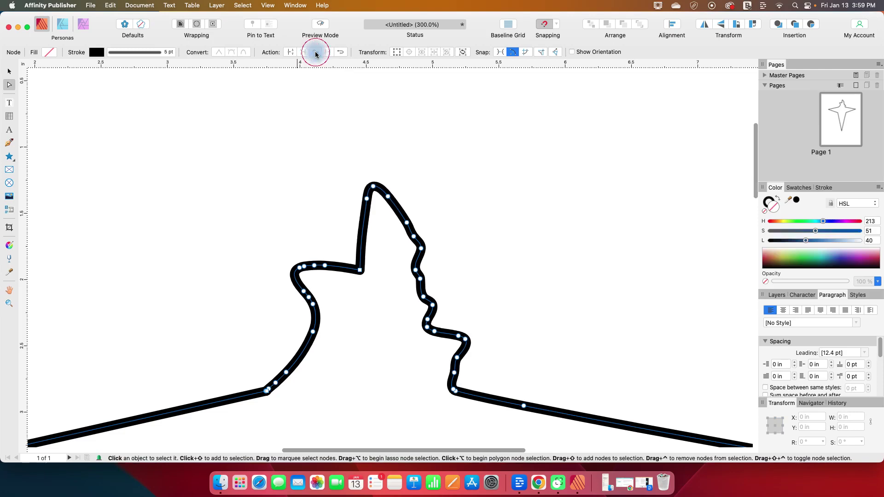
{"action": "left_click", "coordinate": [316, 54]}
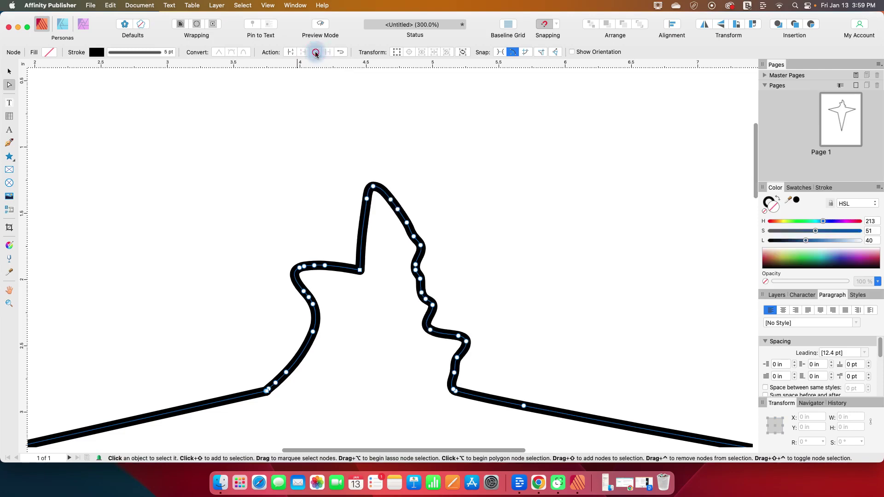
{"action": "left_click", "coordinate": [316, 54]}
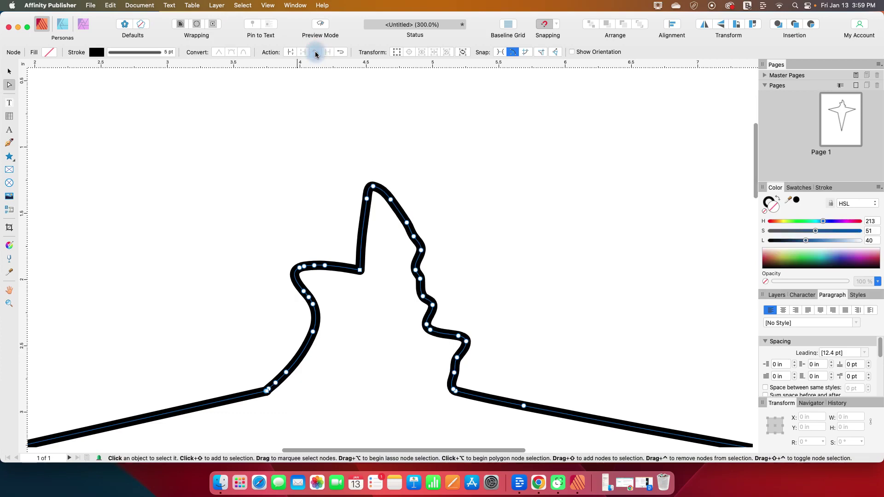
{"action": "left_click", "coordinate": [316, 54]}
{"action": "left_click", "coordinate": [316, 54]}
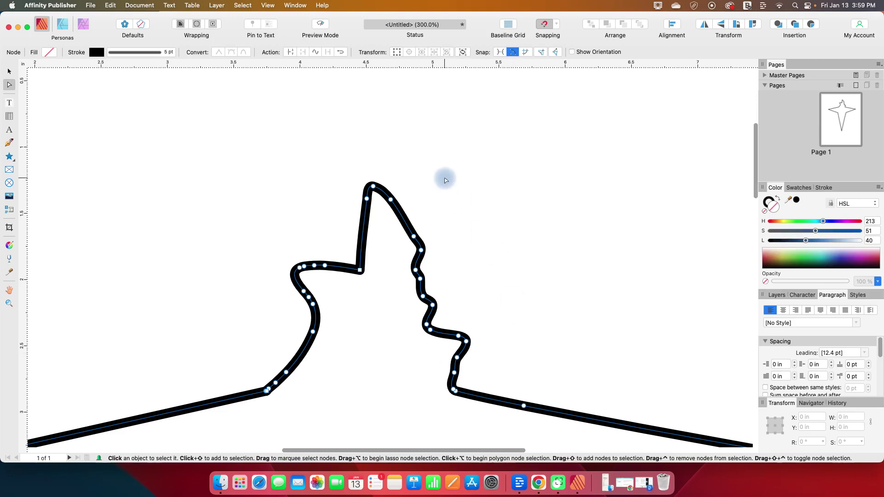
Raise the top node, delete the left-base corner node, and add nodes on both slopes
{"action": "mouse_move", "coordinate": [373, 186]}
{"action": "left_mouse_down"}
{"action": "mouse_move", "coordinate": [379, 149]}
{"action": "mouse_move", "coordinate": [380, 172]}
{"action": "mouse_move", "coordinate": [450, 134]}
{"action": "mouse_move", "coordinate": [317, 184]}
{"action": "mouse_move", "coordinate": [298, 142]}
{"action": "mouse_move", "coordinate": [320, 168]}
{"action": "mouse_move", "coordinate": [410, 173]}
{"action": "mouse_move", "coordinate": [397, 172]}
{"action": "left_mouse_up"}
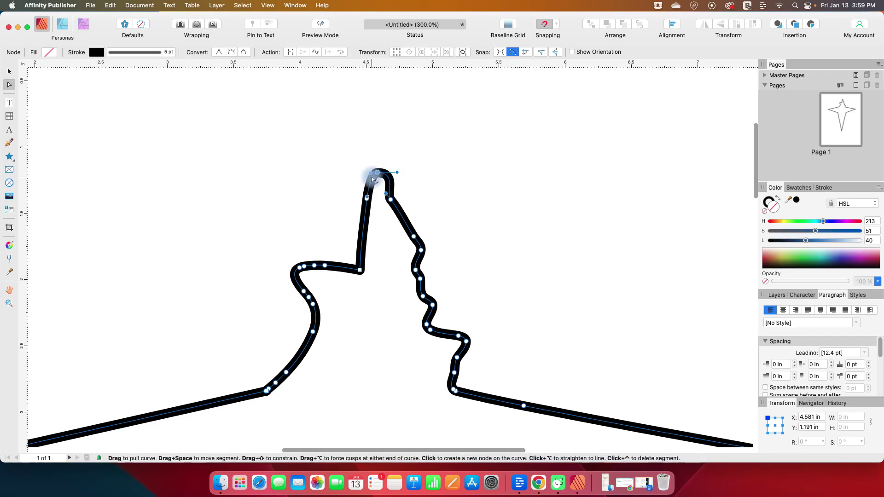
{"action": "left_click", "coordinate": [387, 193]}
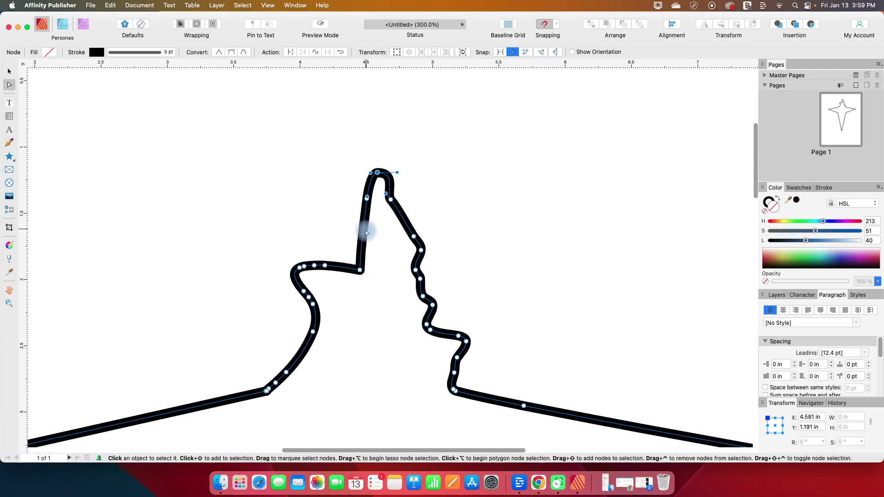
{"action": "left_click", "coordinate": [360, 272]}
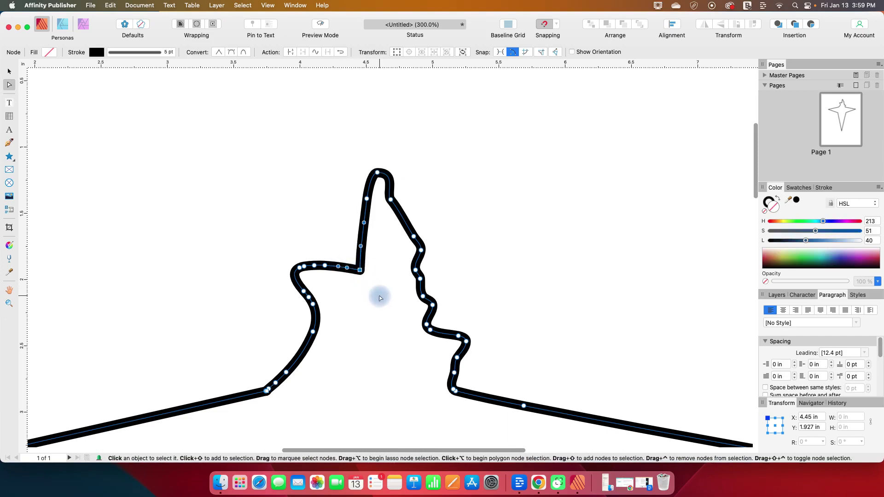
{"action": "key", "text": "Delete"}
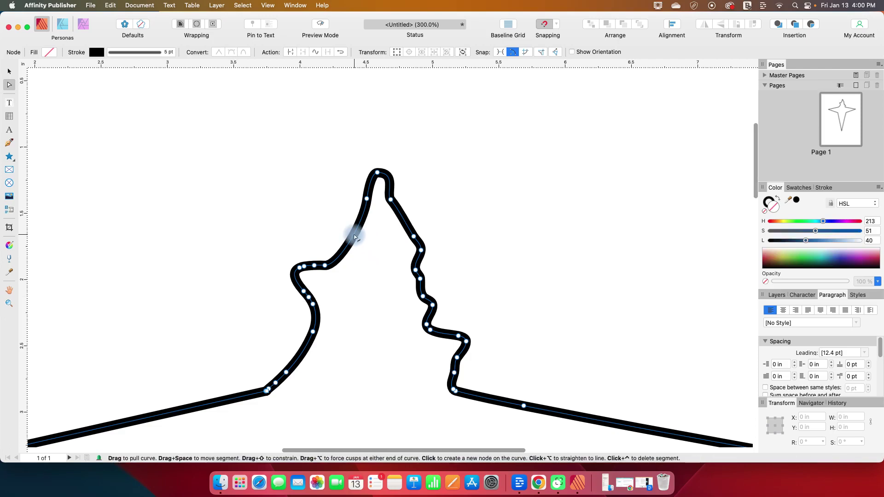
{"action": "left_click", "coordinate": [355, 235]}
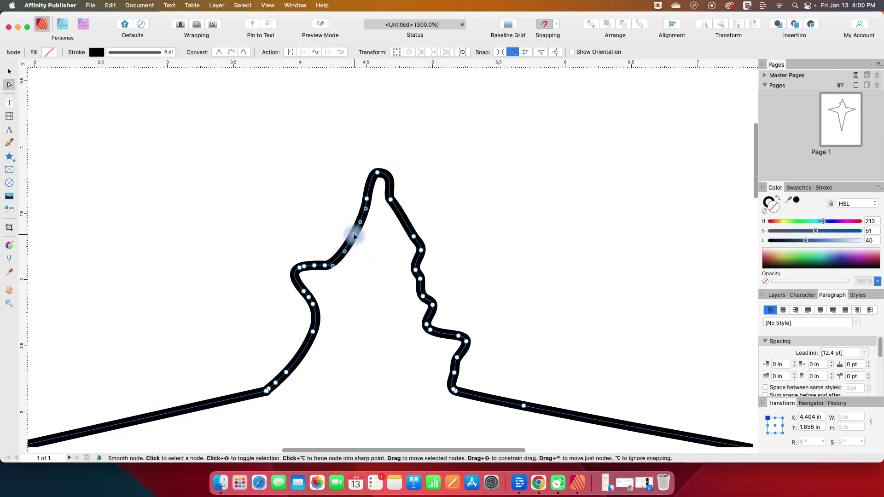